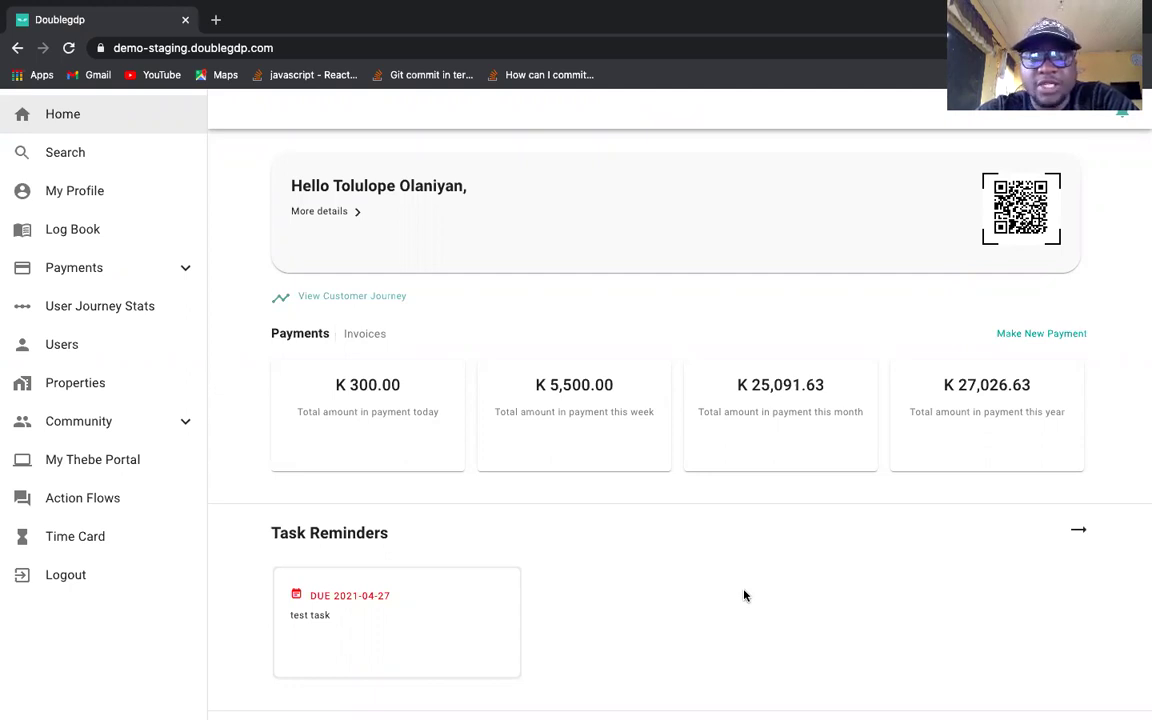
Collapse the role and email details shown under the greeting.
left_click(355, 213)
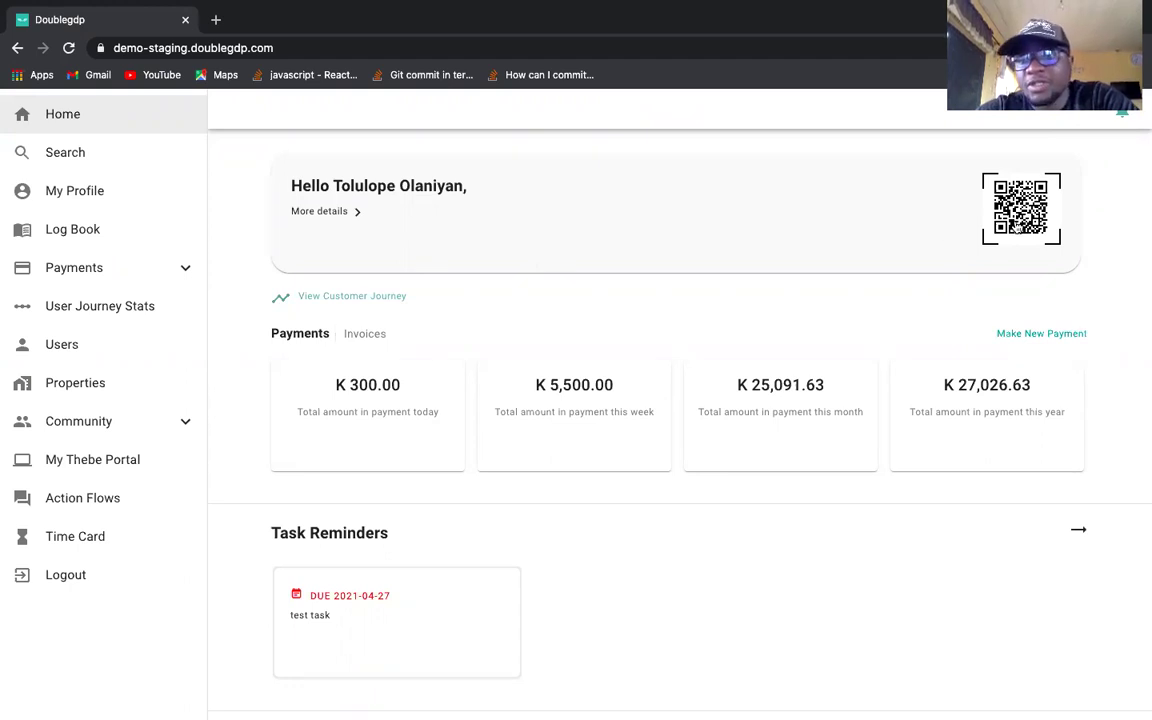
View the personal QR ID page, then browse the User Journey Stats stage counts.
left_click(1015, 220)
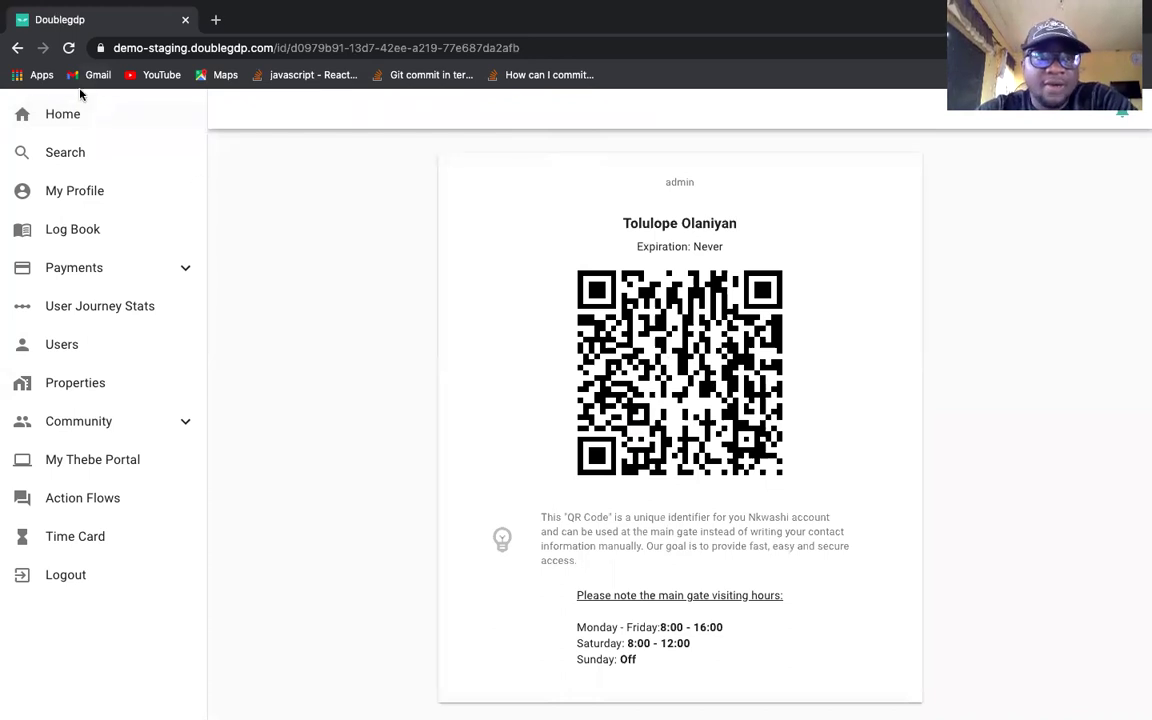
left_click(77, 116)
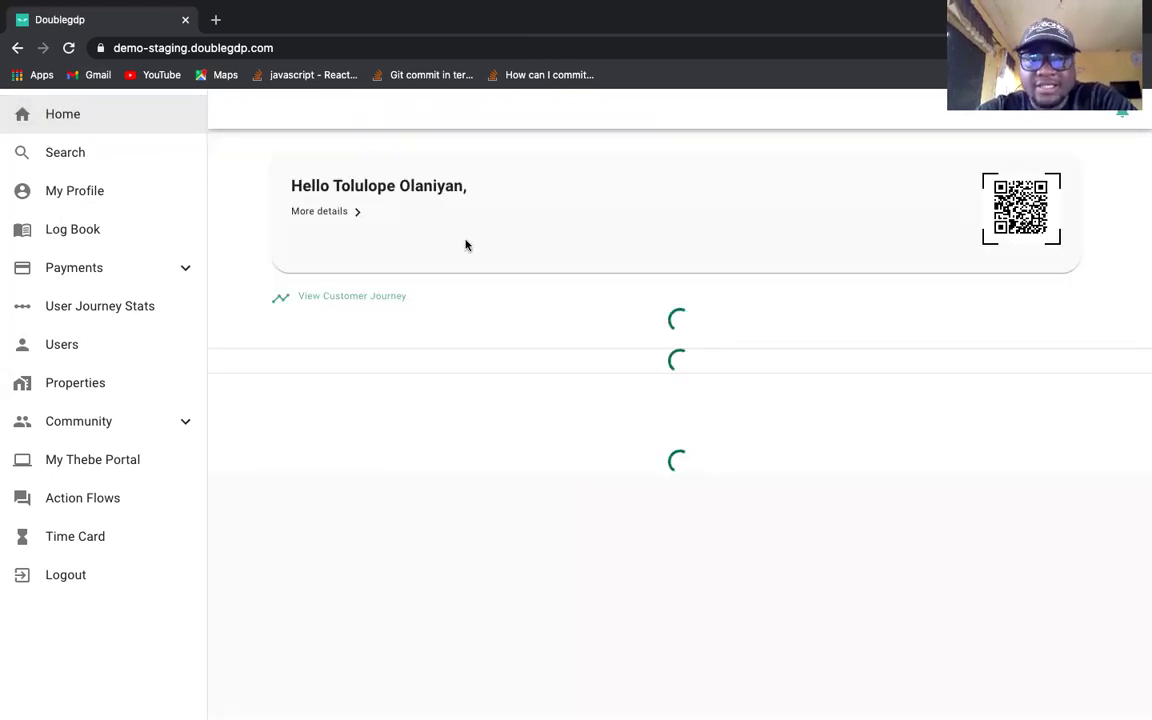
left_click(366, 300)
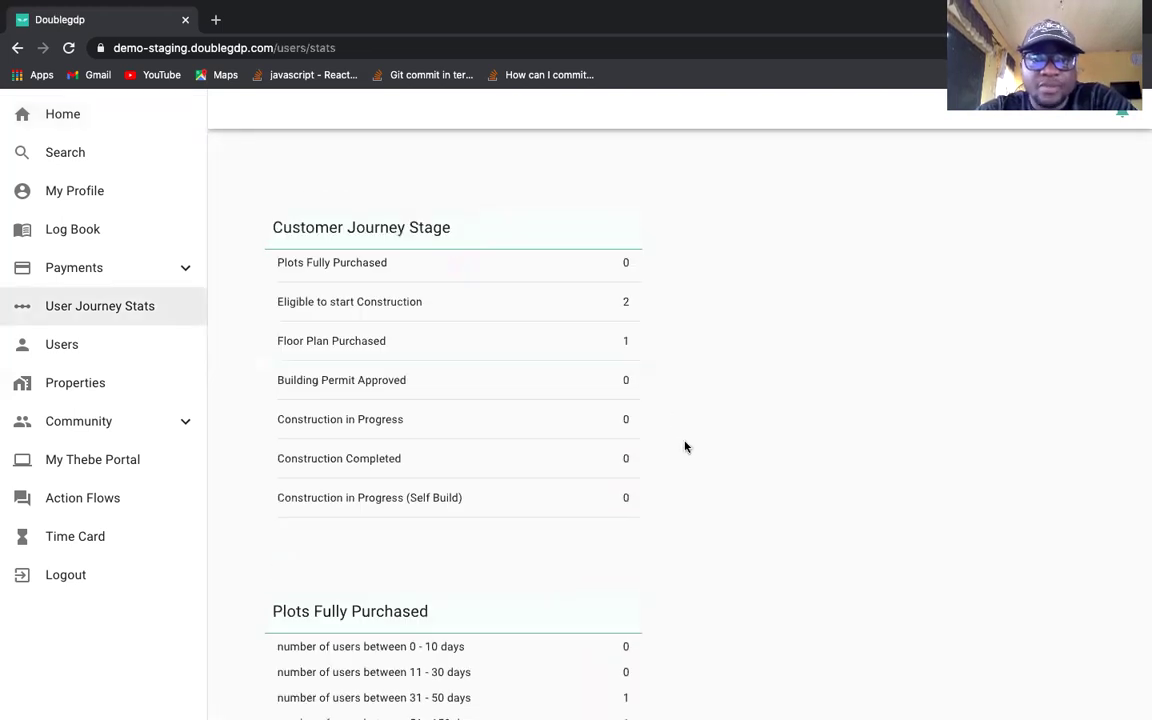
scroll(685, 446, "down", 7)
scroll(683, 424, "down", 7)
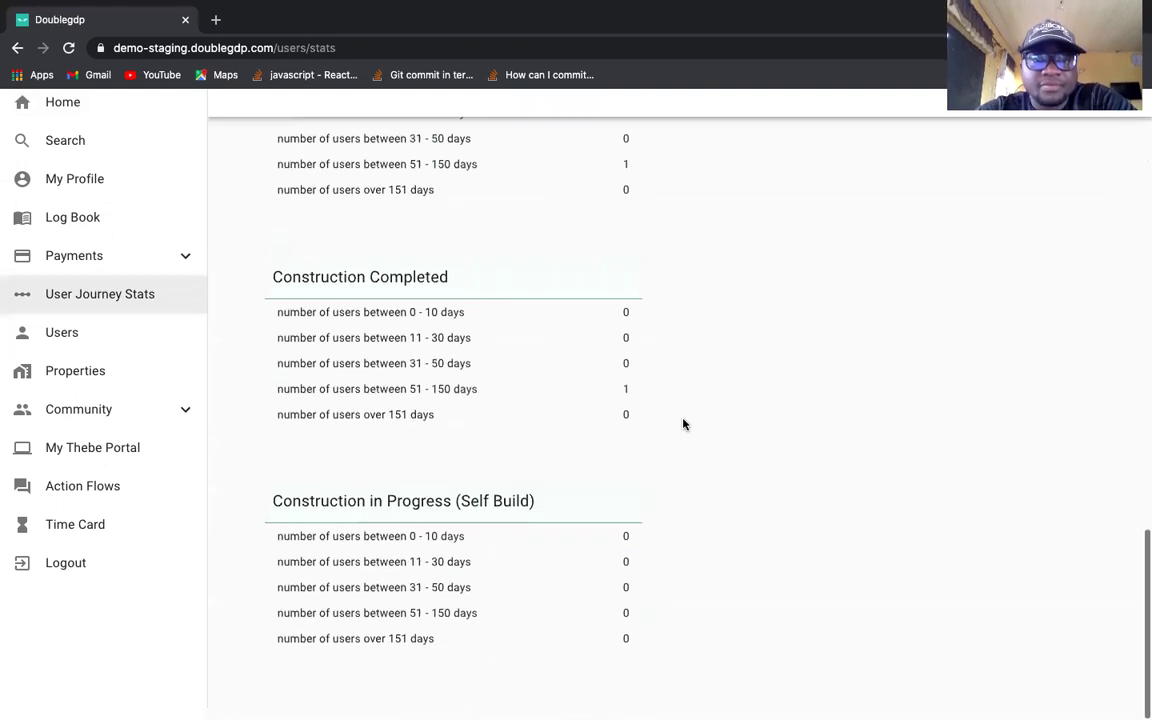
scroll(684, 424, "up", 5)
scroll(684, 424, "up", 10)
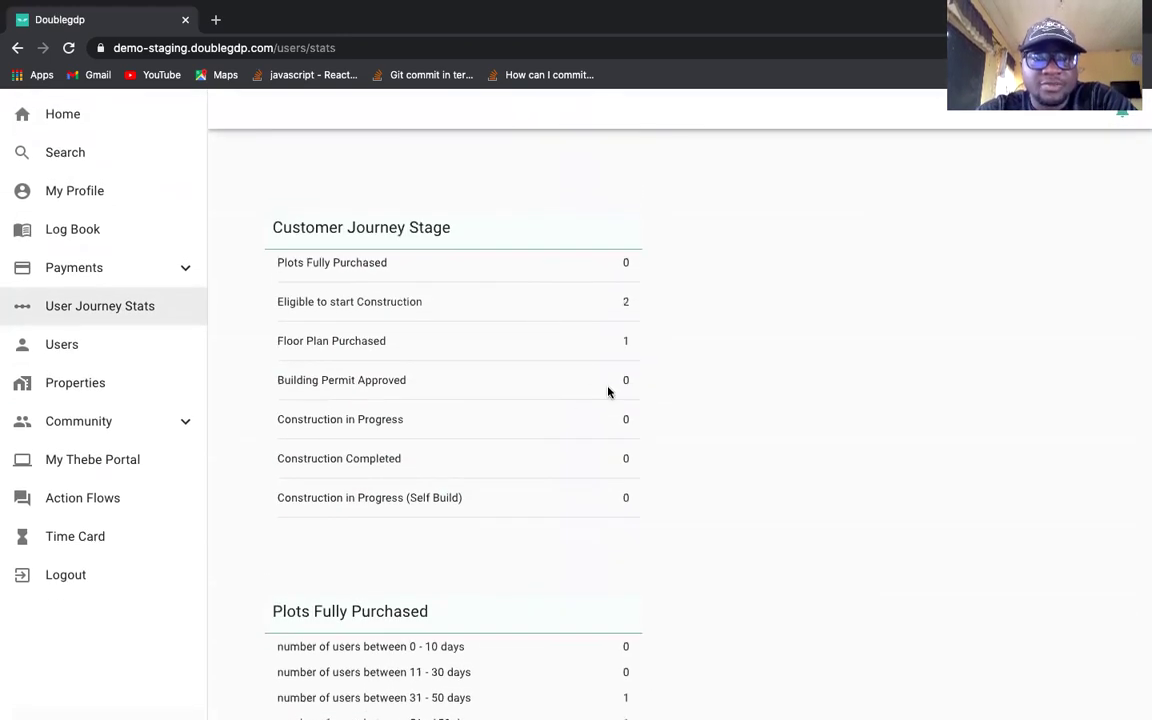
Review the payments behind today's total, then return to the dashboard.
left_click(82, 119)
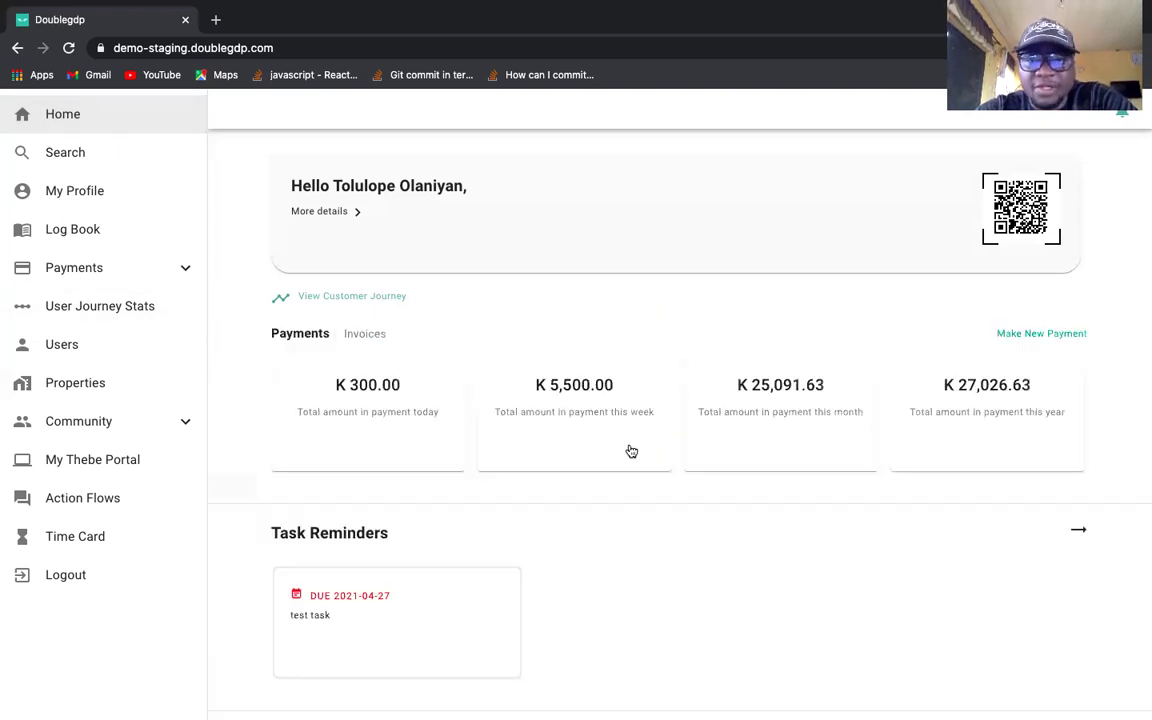
scroll(646, 403, "down", 1)
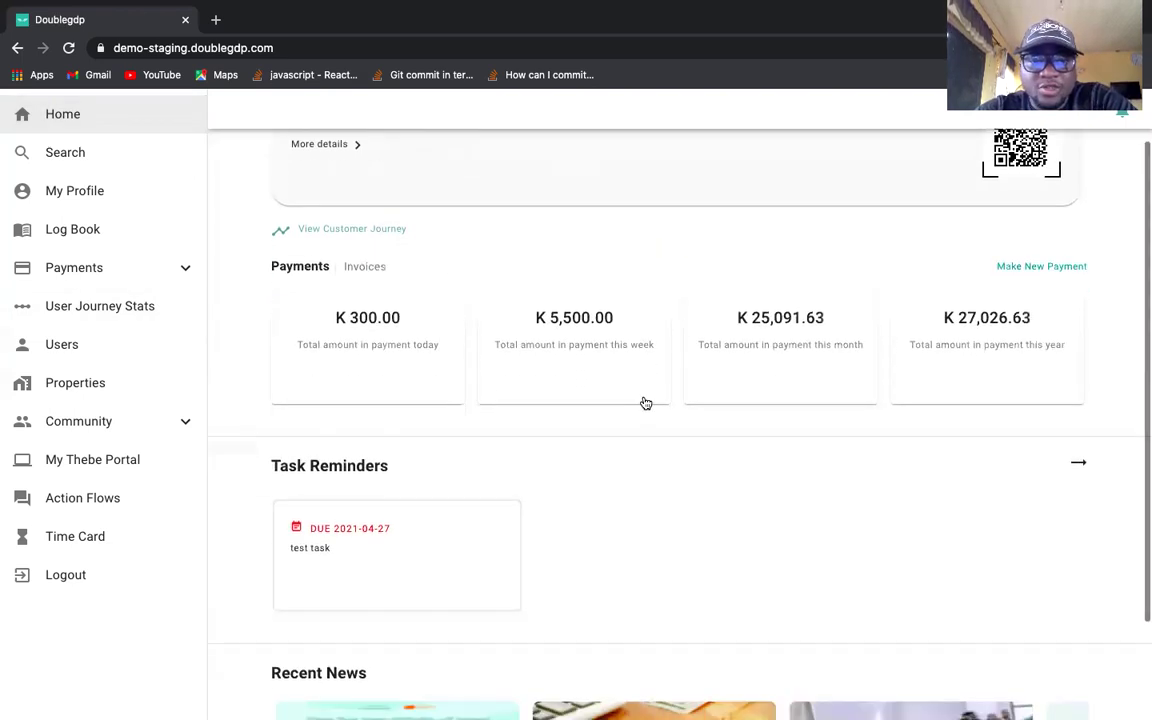
scroll(514, 380, "up", 1)
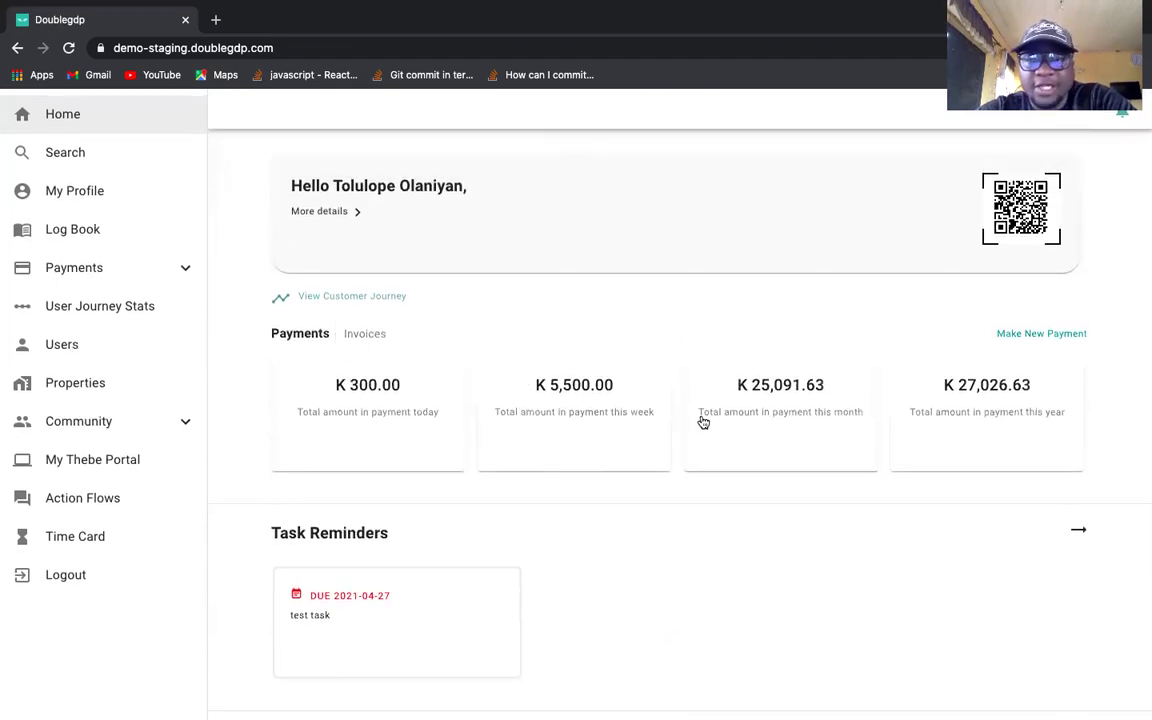
left_click(380, 419)
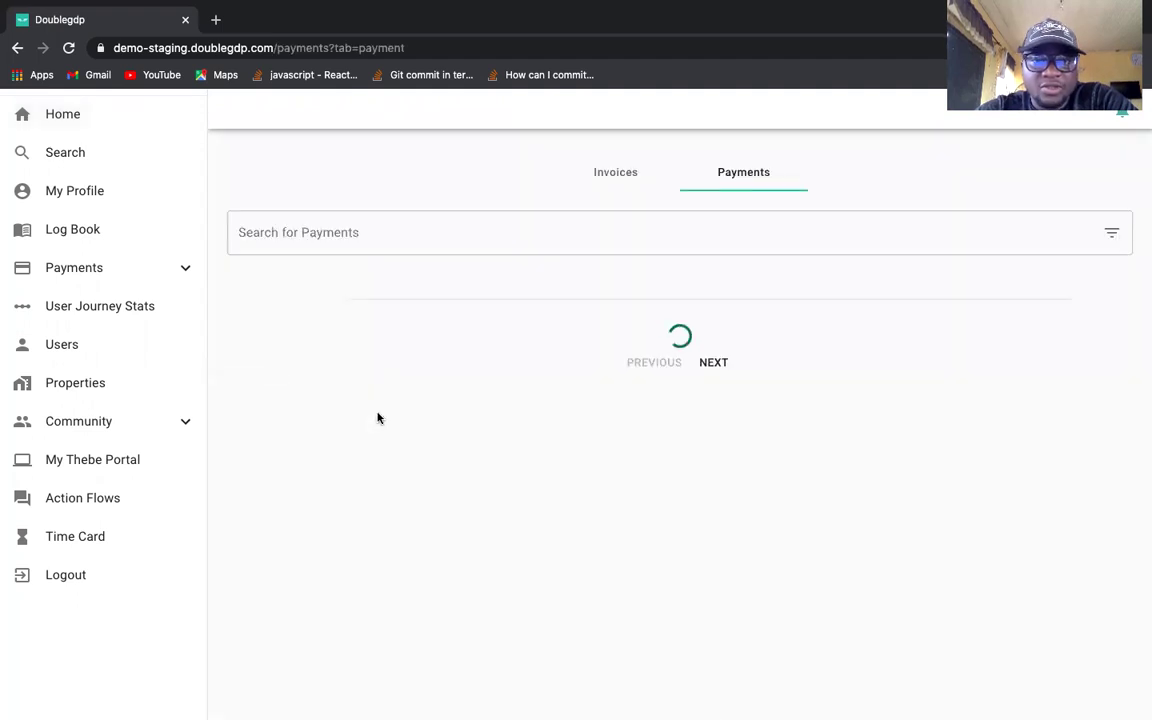
scroll(653, 532, "down", 4)
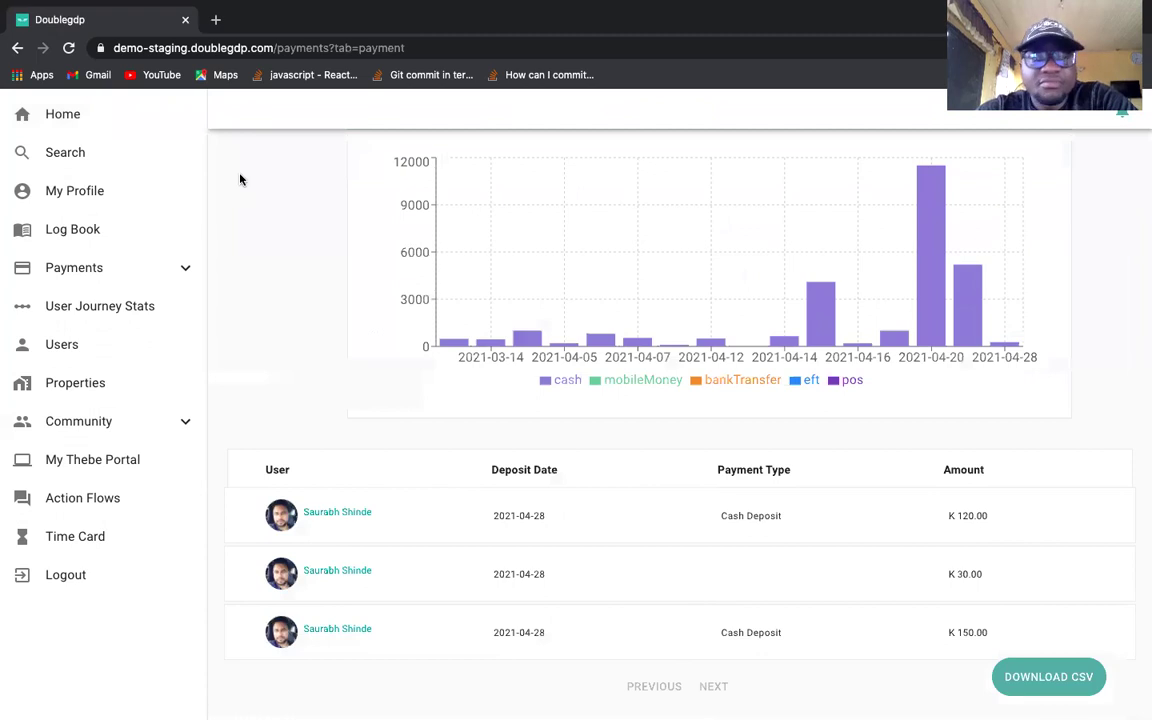
left_click(90, 118)
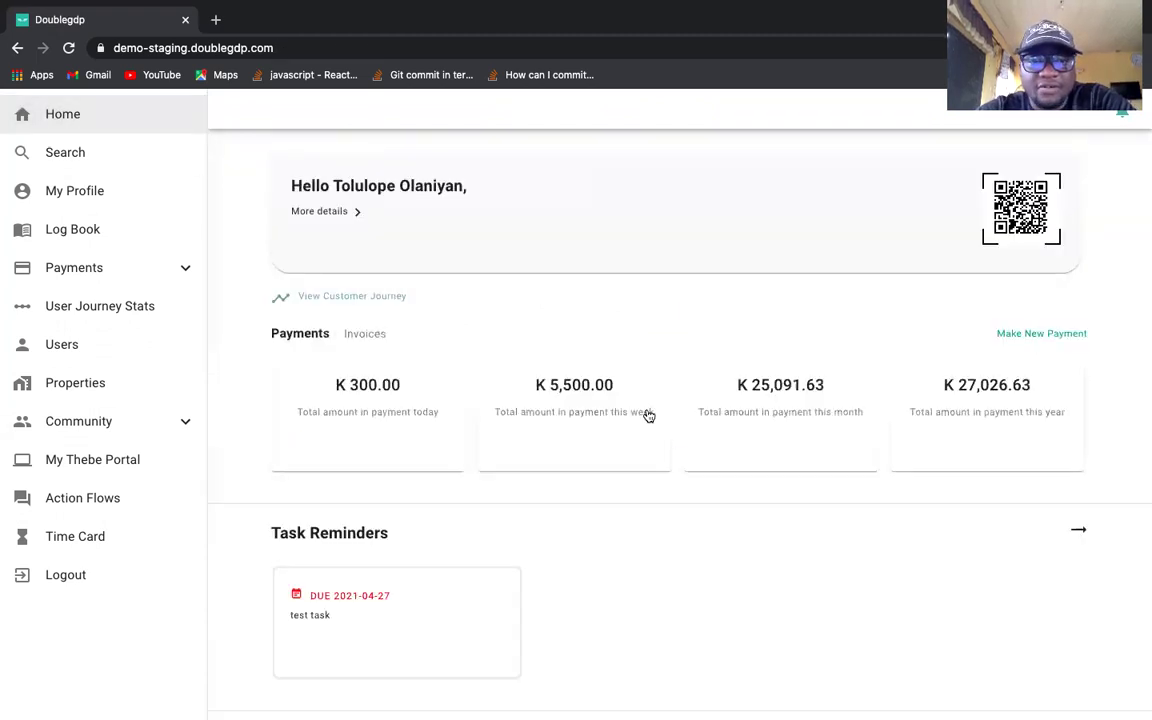
Review the payments behind this week's total, then return to the dashboard.
left_click(604, 431)
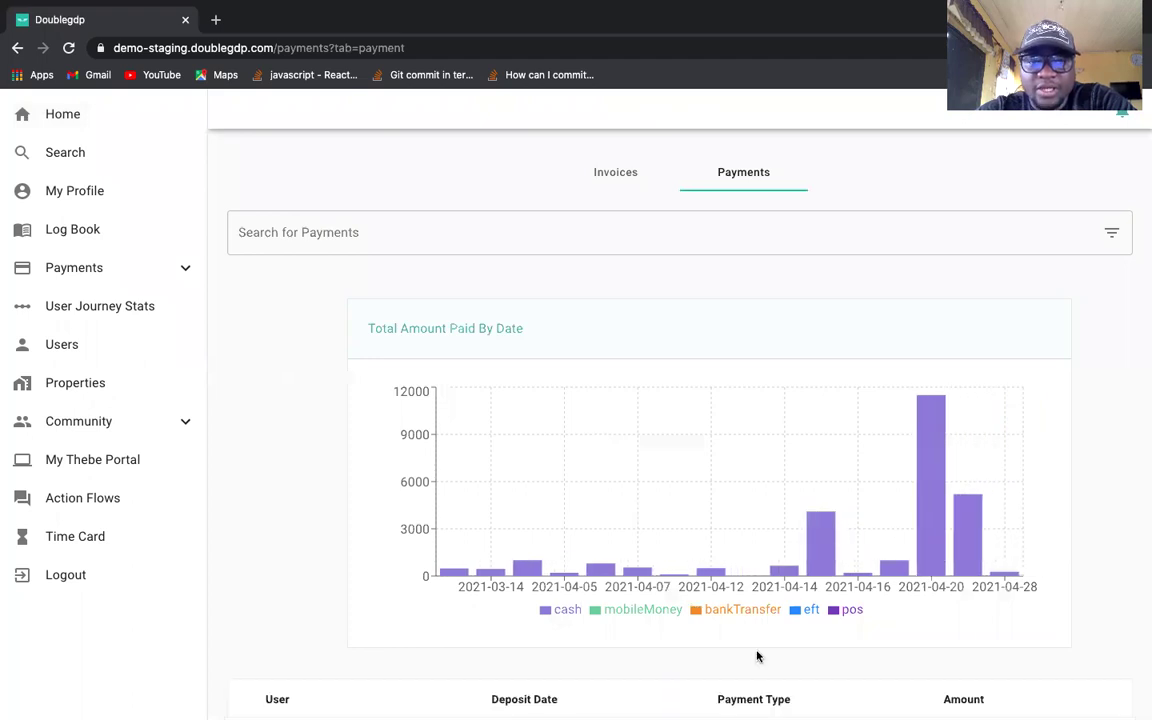
scroll(757, 656, "down", 2)
scroll(757, 656, "down", 5)
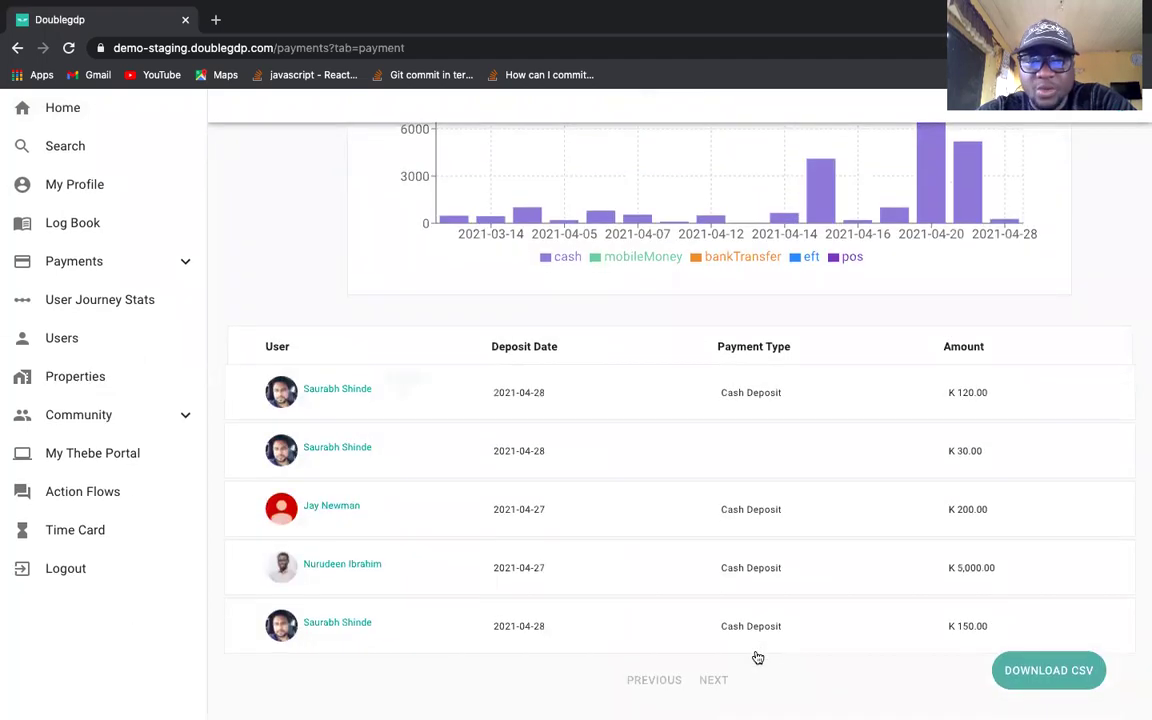
scroll(757, 656, "up", 4)
scroll(757, 656, "down", 2)
scroll(676, 566, "down", 2)
scroll(676, 566, "up", 3)
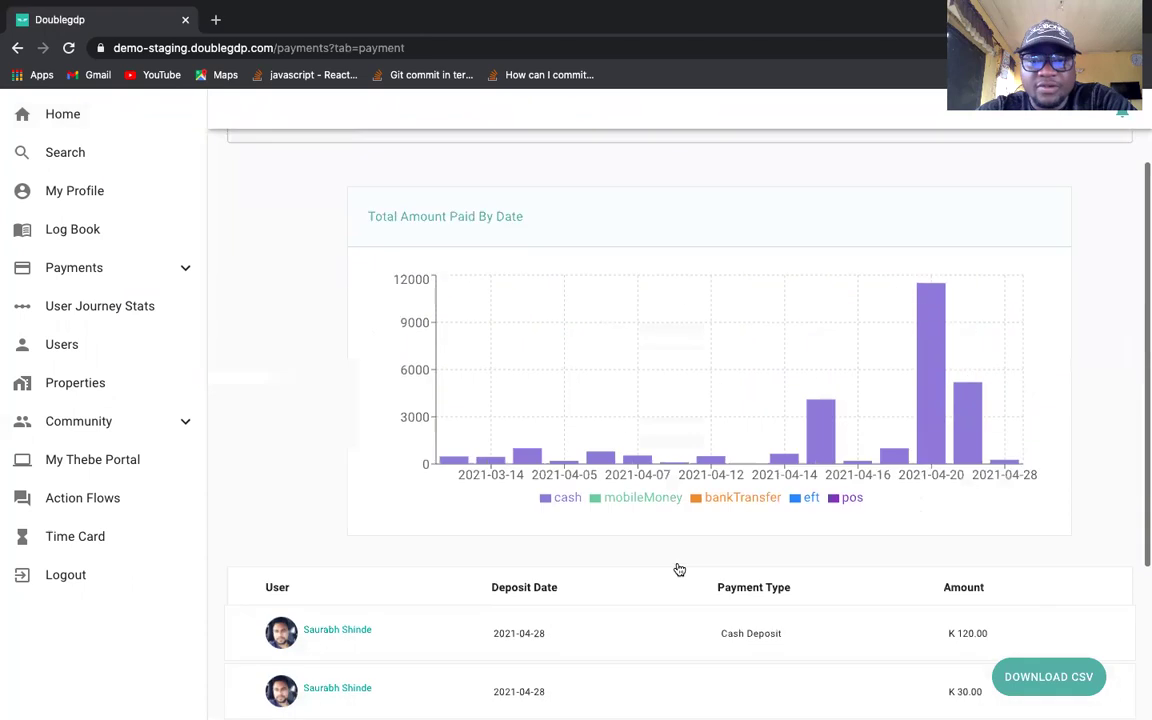
scroll(676, 568, "up", 1)
left_click(84, 115)
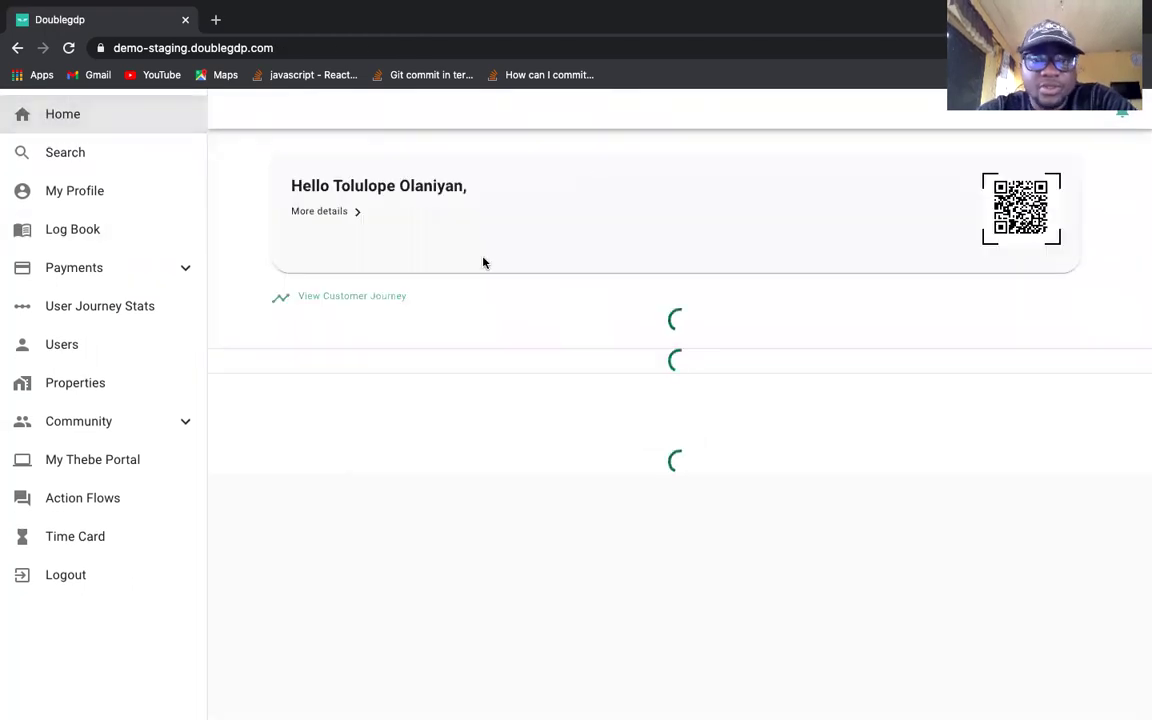
Review the payments behind this month's total, then return to the dashboard.
scroll(769, 475, "down", 1)
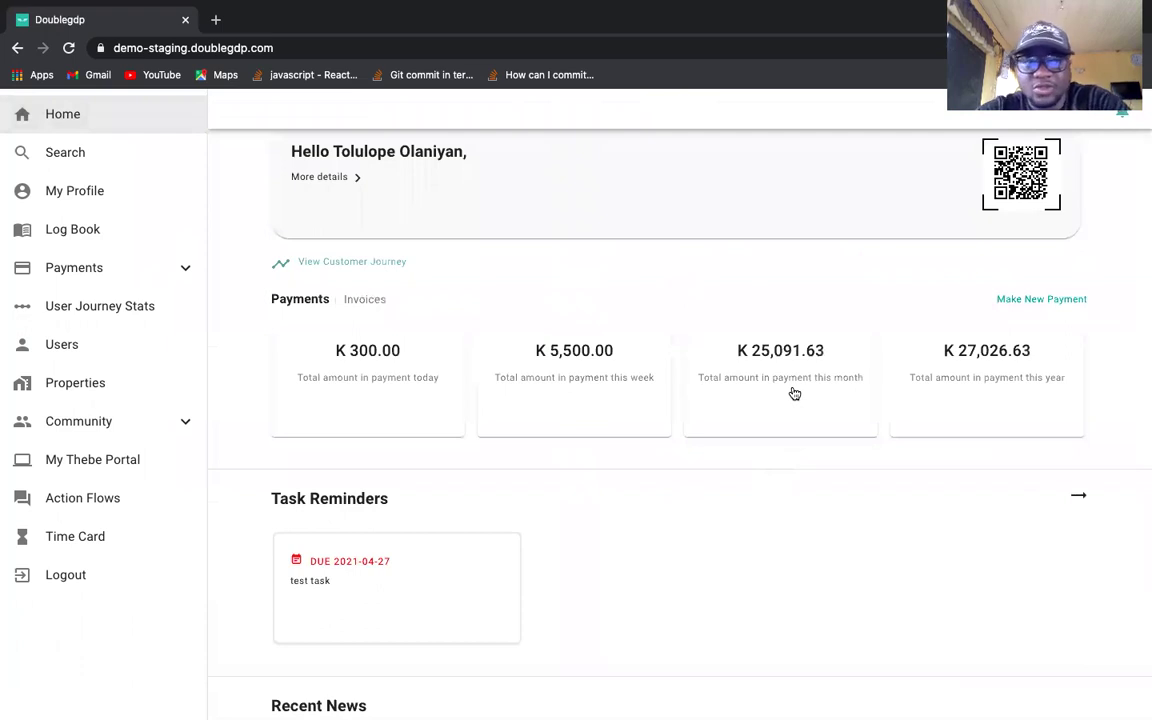
left_click(800, 383)
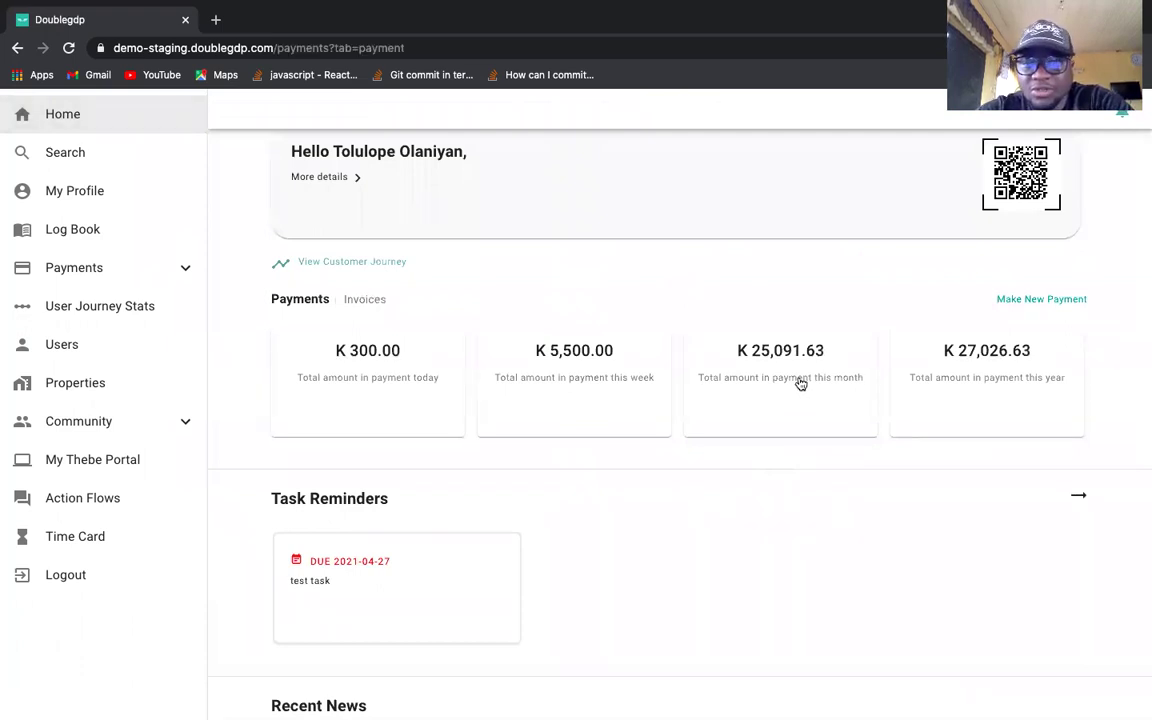
scroll(838, 607, "down", 1)
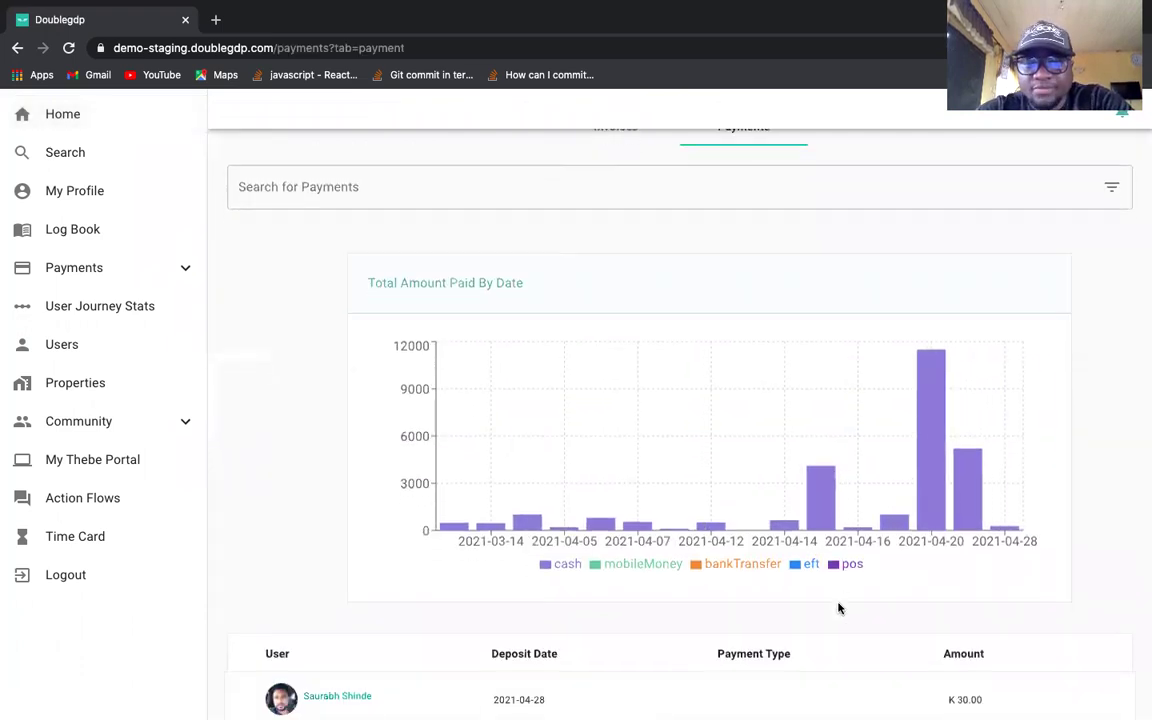
scroll(838, 607, "down", 10)
scroll(838, 607, "down", 5)
scroll(838, 607, "down", 5)
scroll(839, 609, "up", 15)
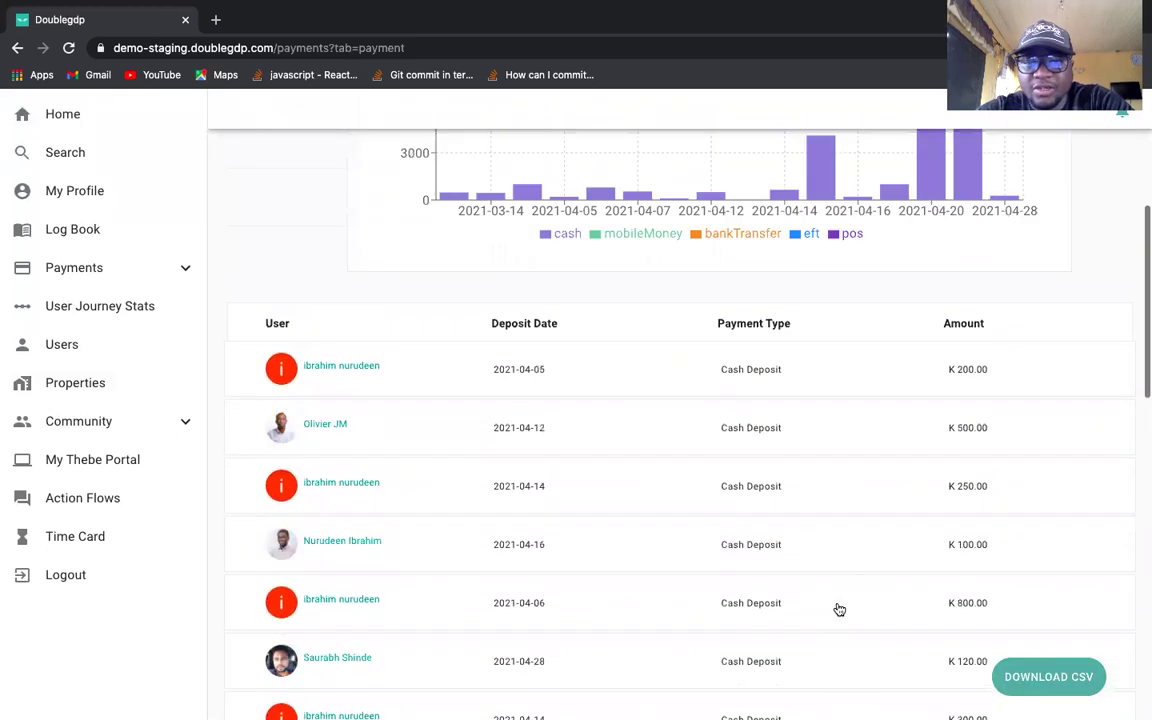
scroll(839, 609, "up", 1)
scroll(386, 257, "up", 5)
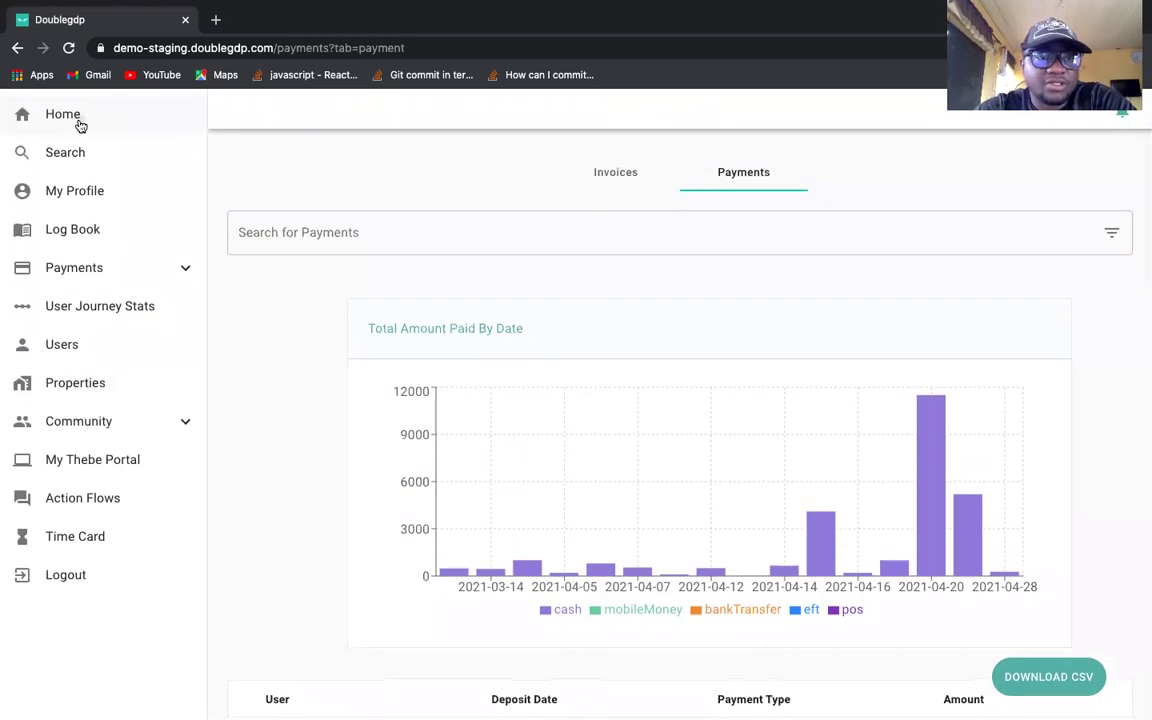
left_click(80, 125)
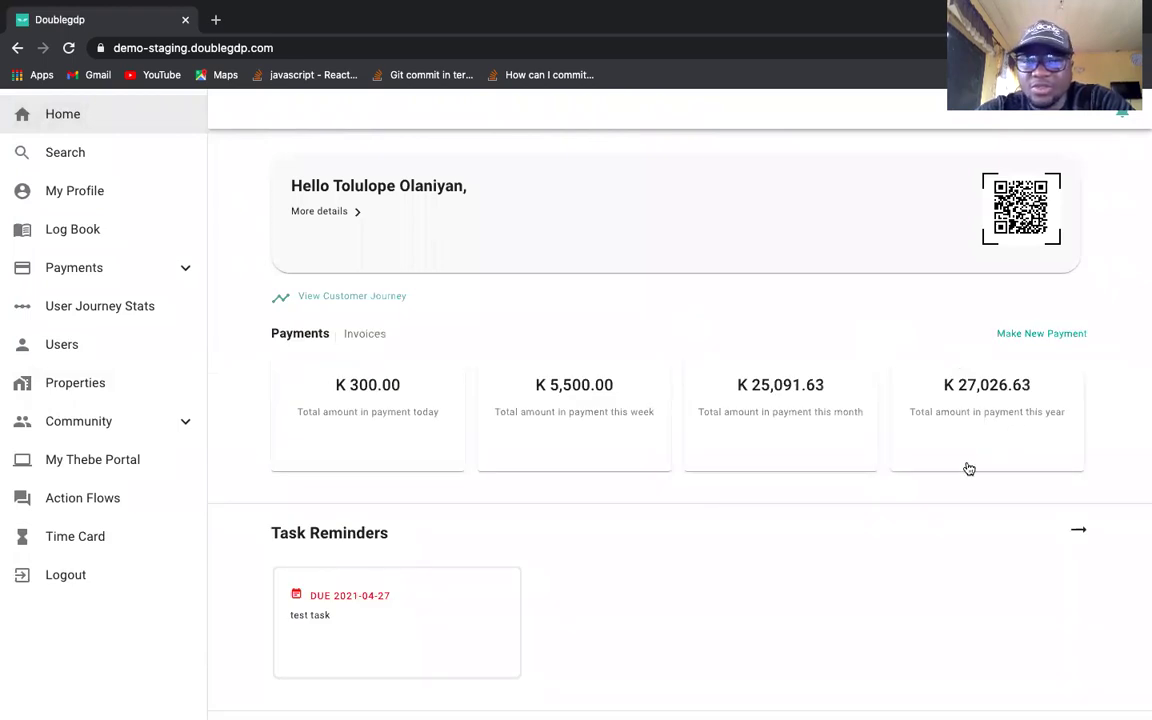
Scroll the dashboard to the invoice summary of due and past-due counts.
scroll(969, 468, "down", 1)
scroll(967, 468, "down", 1)
scroll(969, 424, "down", 1)
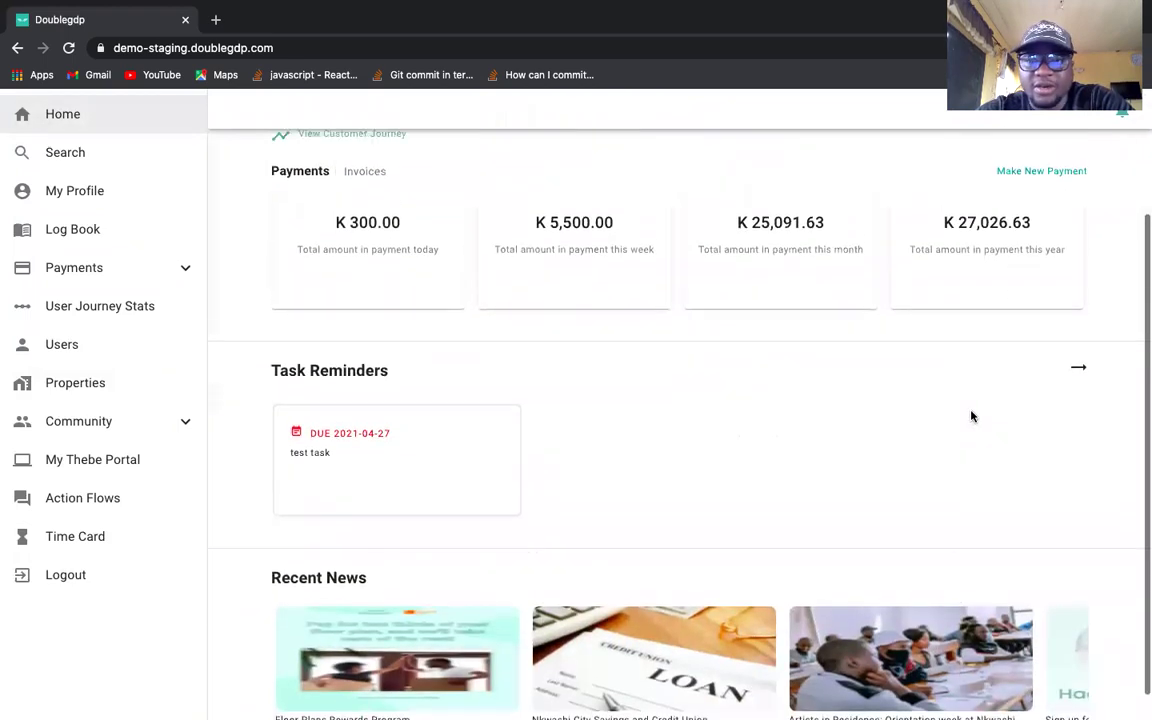
scroll(971, 416, "up", 3)
left_click(364, 334)
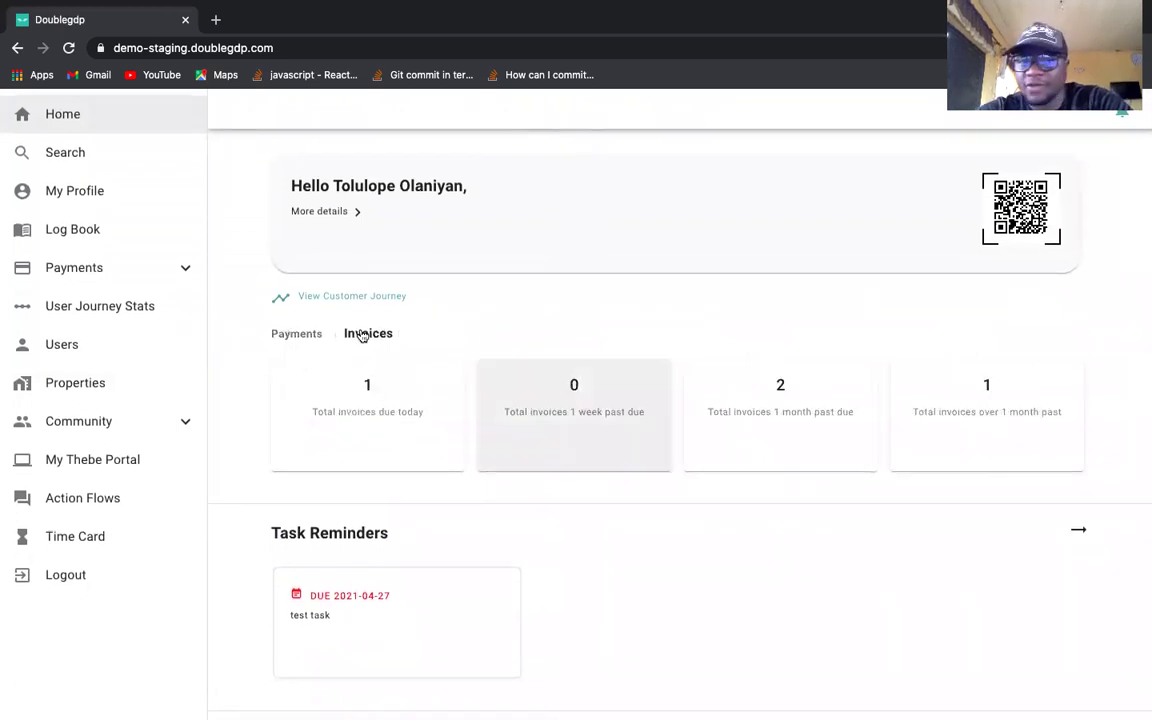
left_click(396, 428)
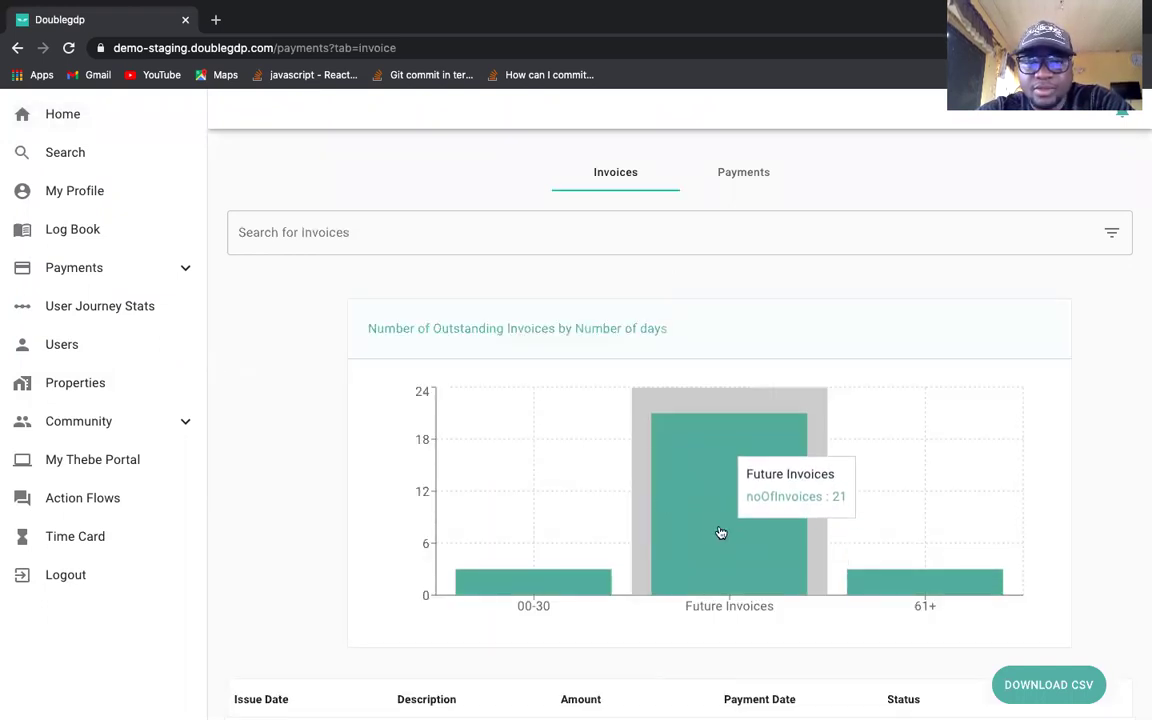
scroll(720, 532, "down", 3)
scroll(720, 532, "up", 3)
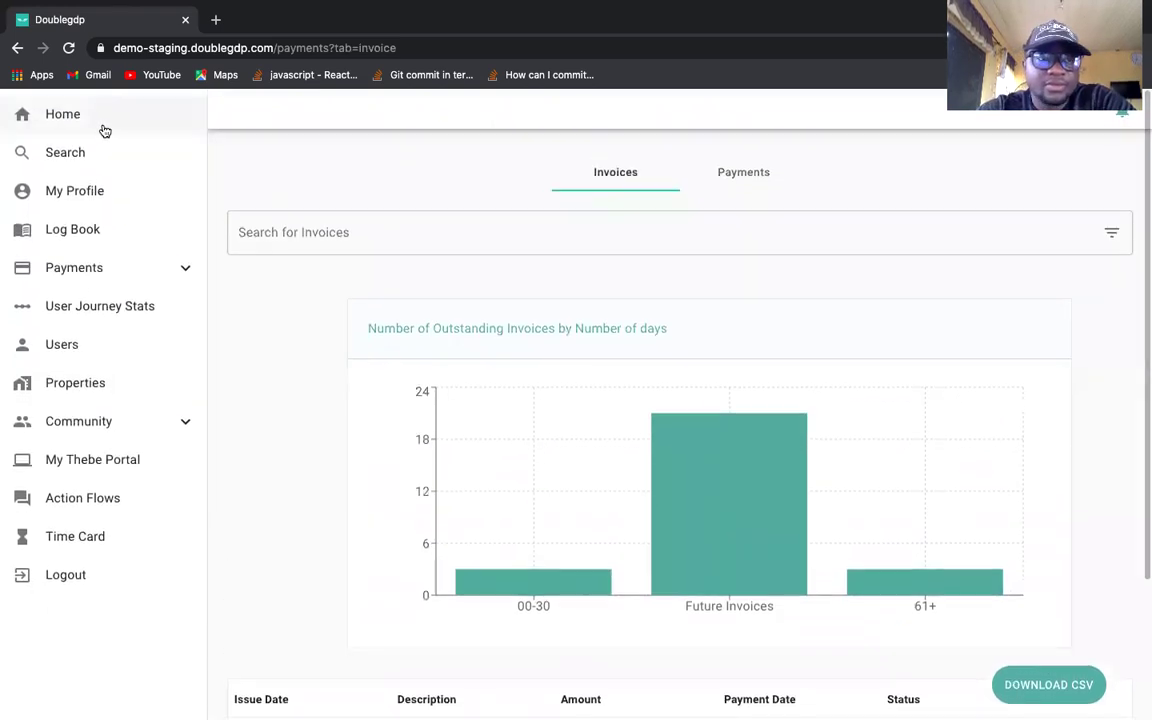
left_click(100, 120)
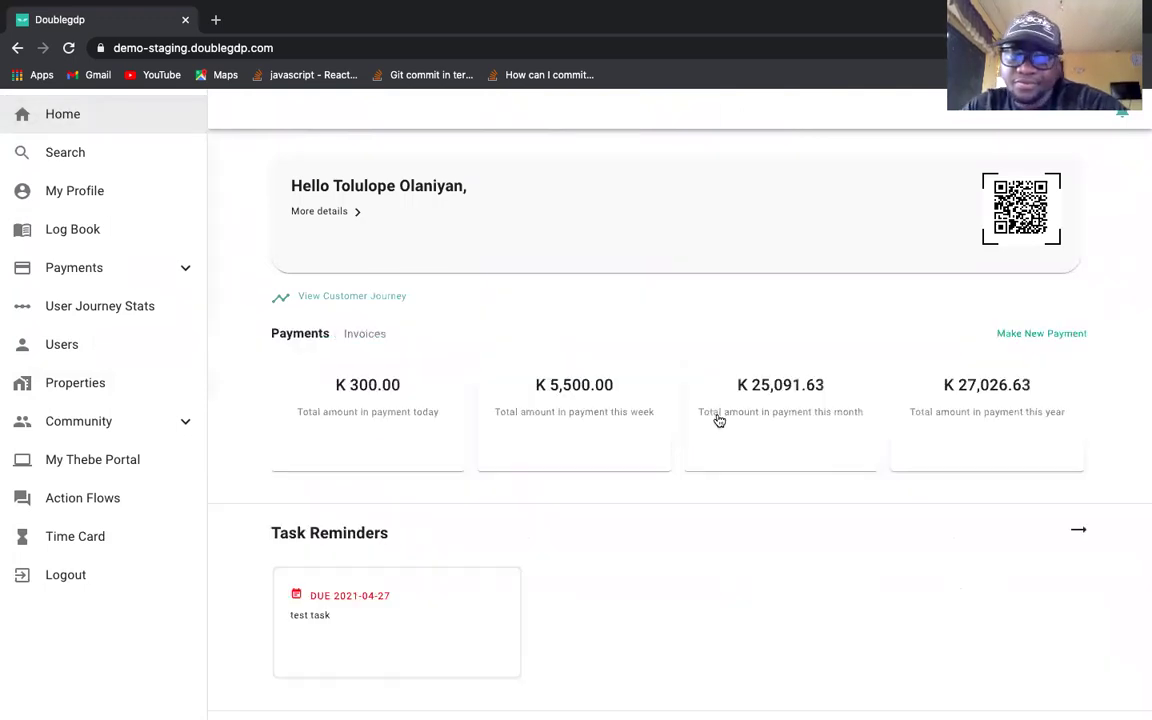
left_click(365, 333)
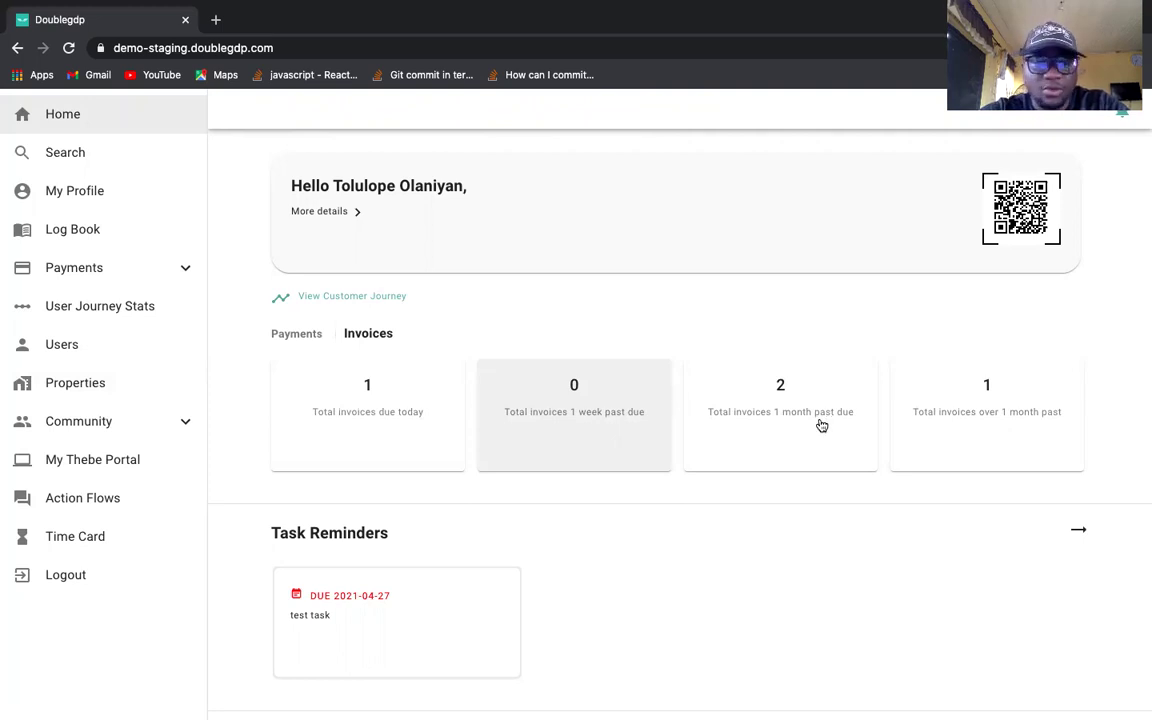
Open the test task reminder due 2021-04-27, then return to the dashboard.
scroll(481, 692, "down", 2)
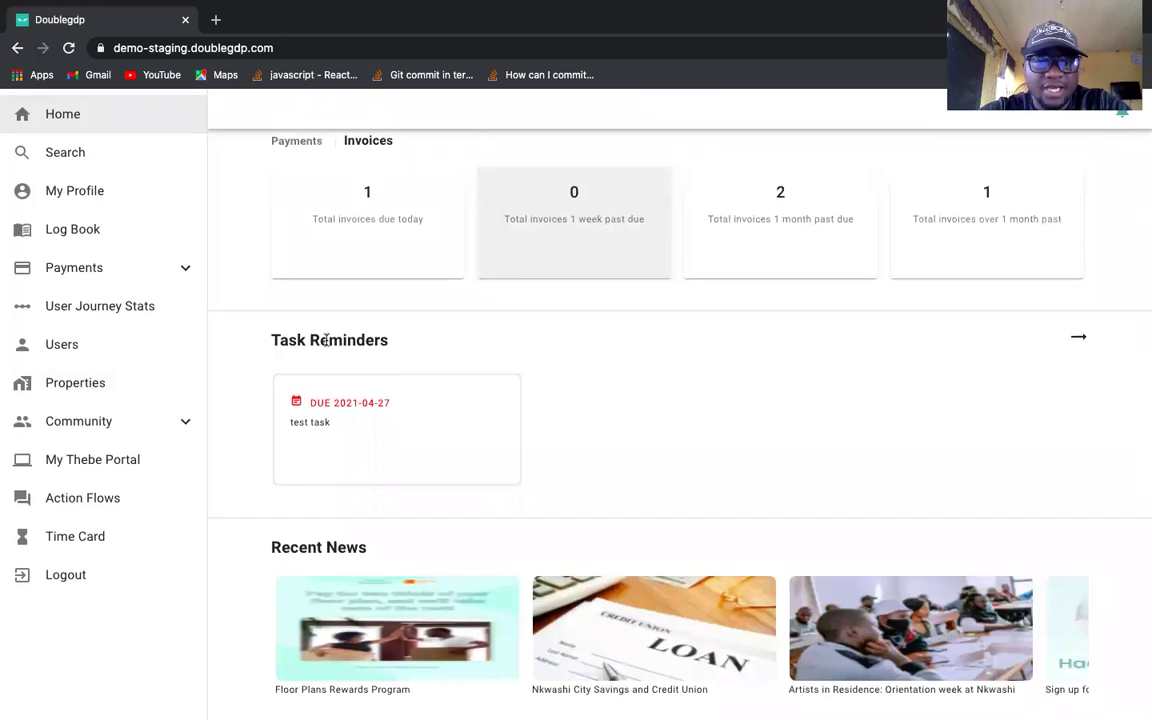
left_click(459, 419)
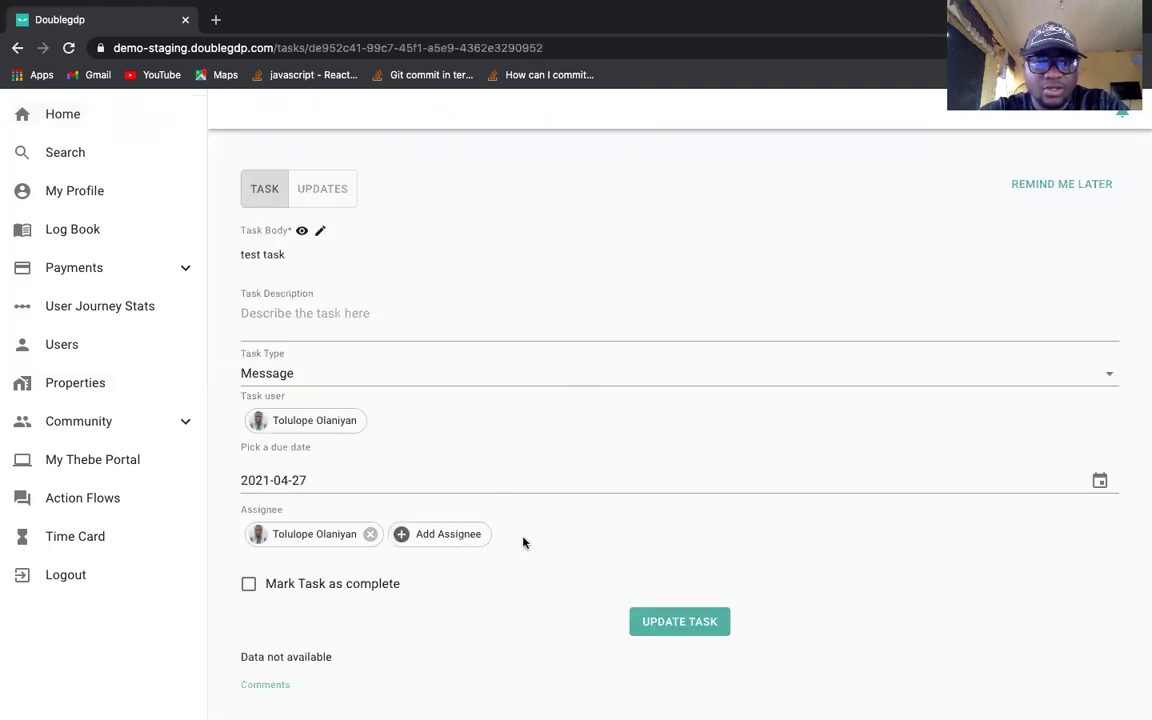
left_click(63, 112)
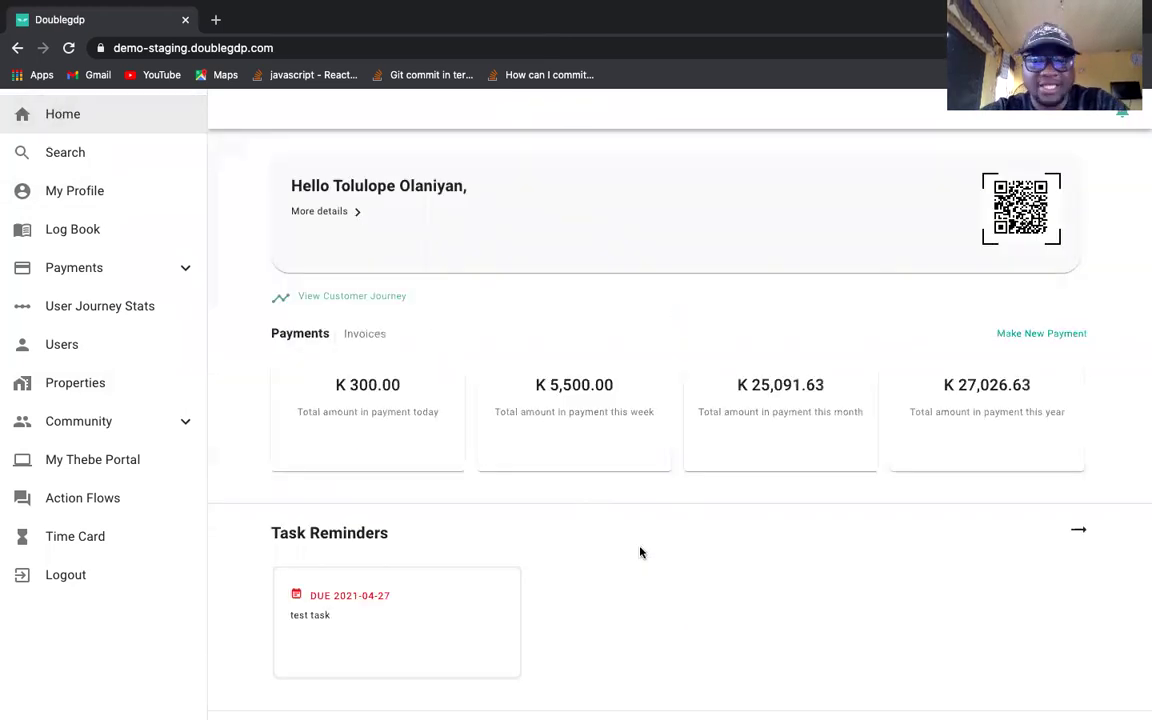
scroll(640, 552, "down", 3)
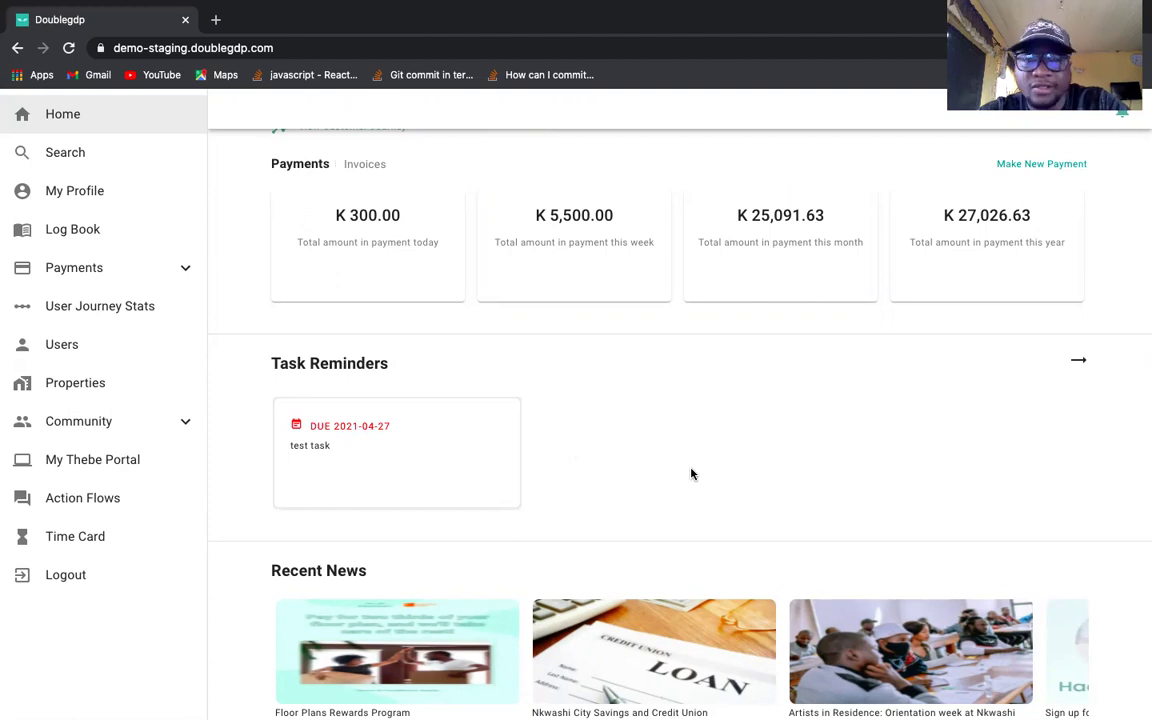
Browse the Recent News row and open the Floor Plans Rewards Program post.
scroll(690, 473, "down", 1)
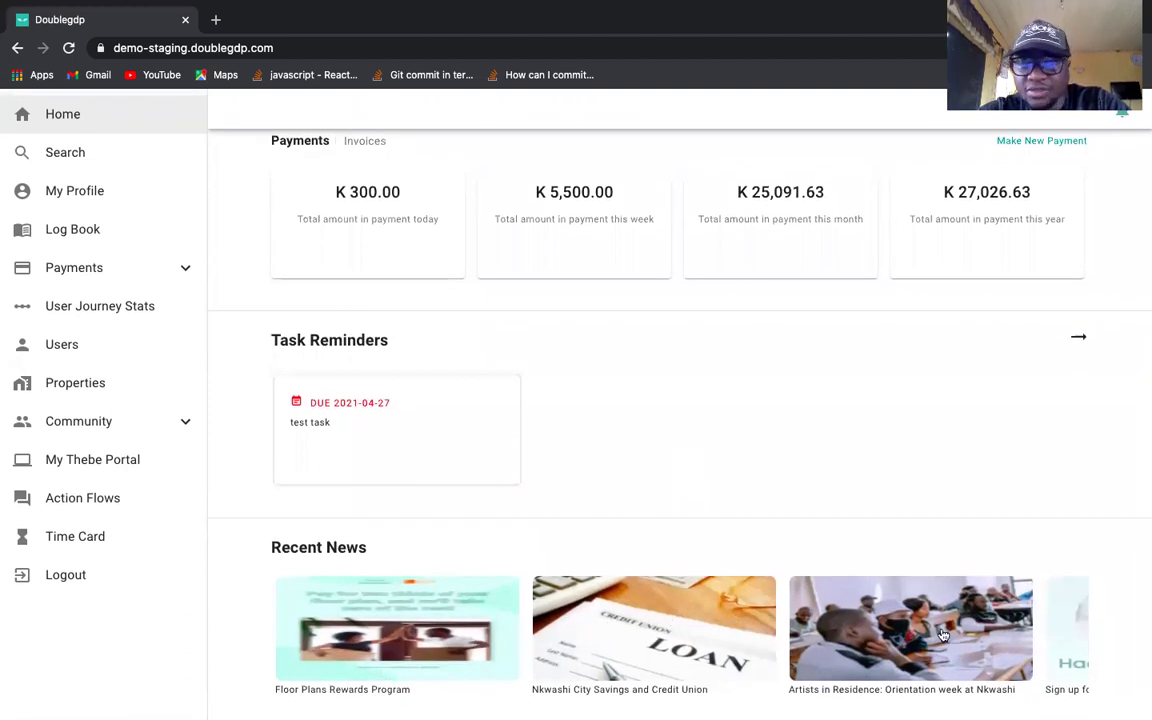
scroll(1030, 638, "right", 5)
scroll(1025, 639, "right", 2)
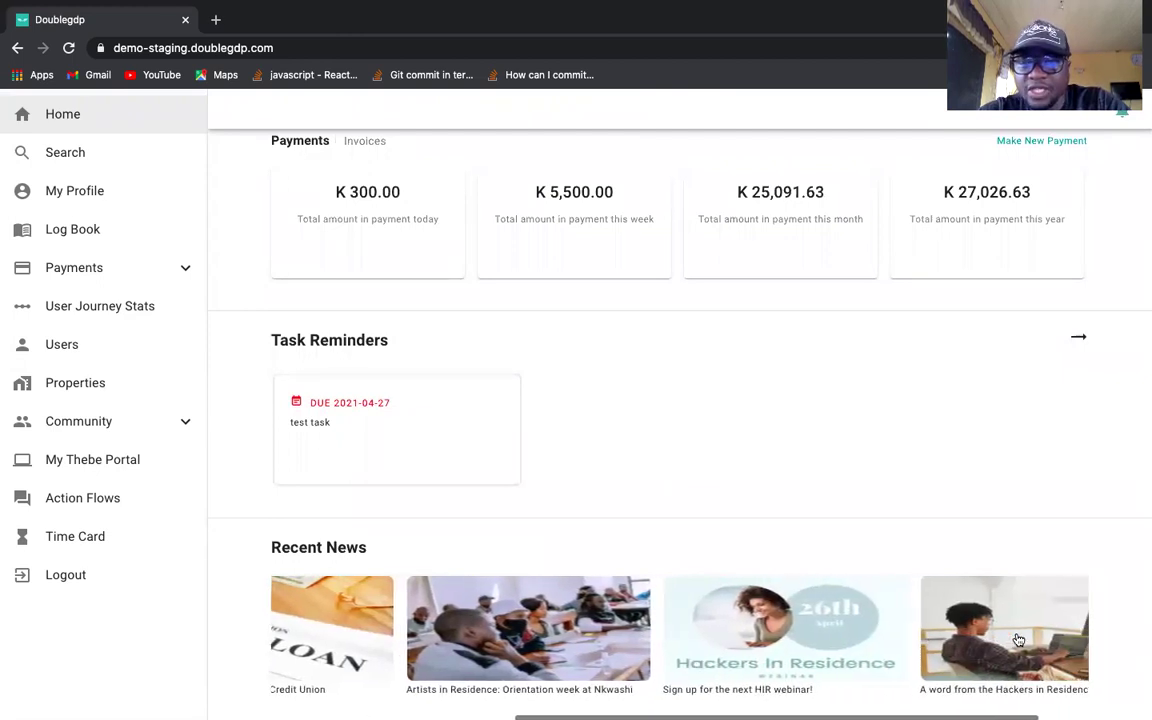
scroll(1020, 640, "right", 2)
scroll(492, 638, "left", 5)
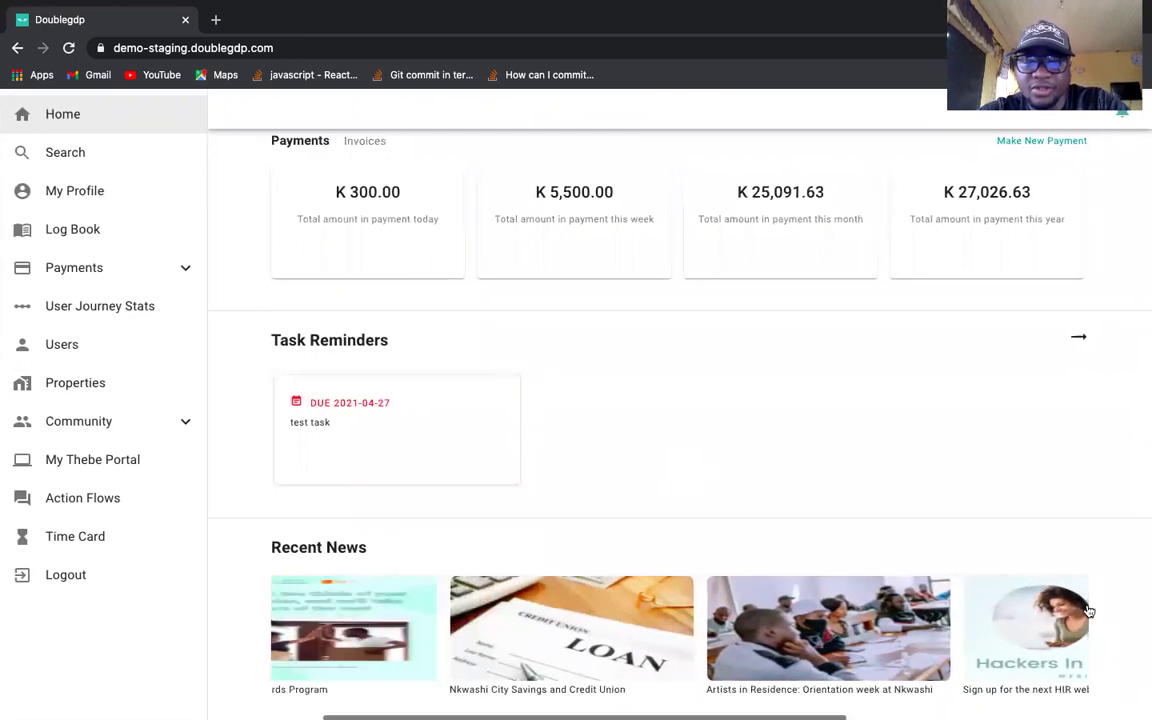
left_click(410, 642)
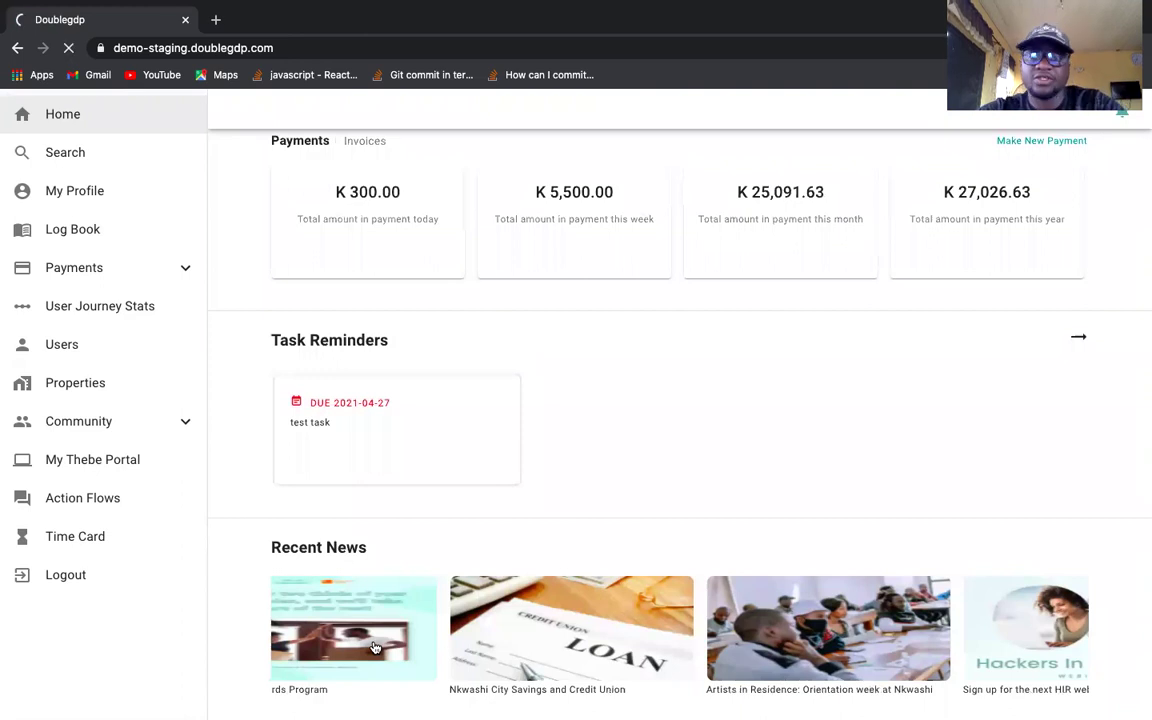